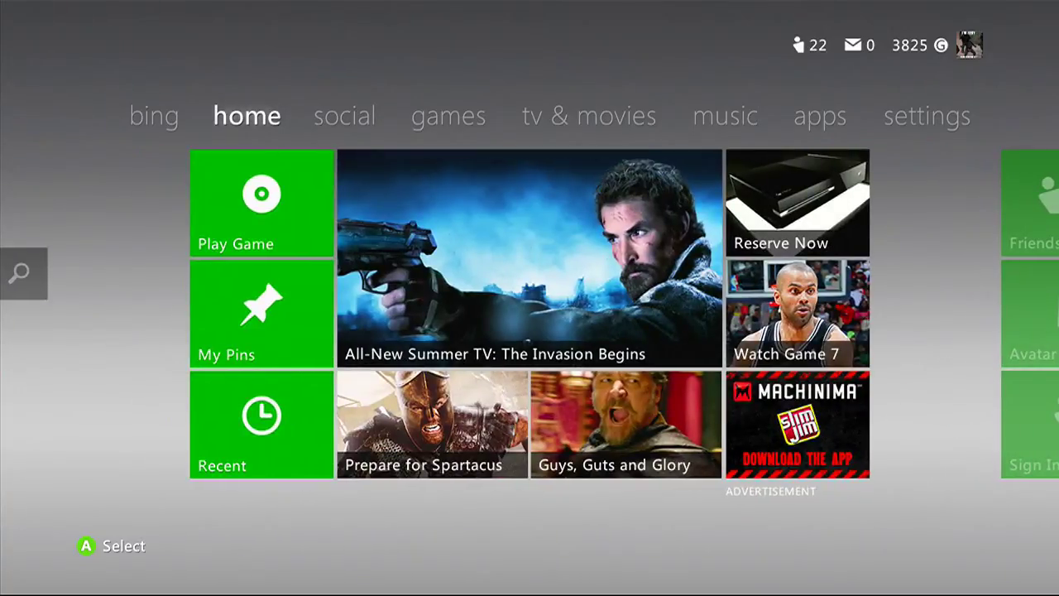
# Go to System settings and open Storage to list the four connected devices.
pyautogui.press('Right')
pyautogui.press('Right')
pyautogui.press('Right')
pyautogui.press('Right')
pyautogui.press('Right')
pyautogui.press('Right')
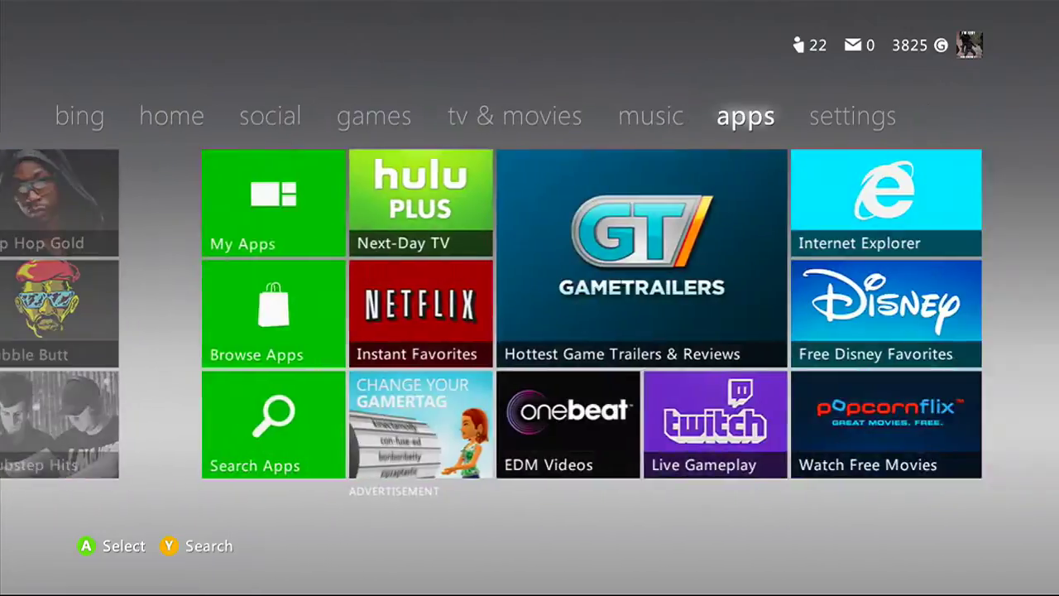
pyautogui.press('Down')
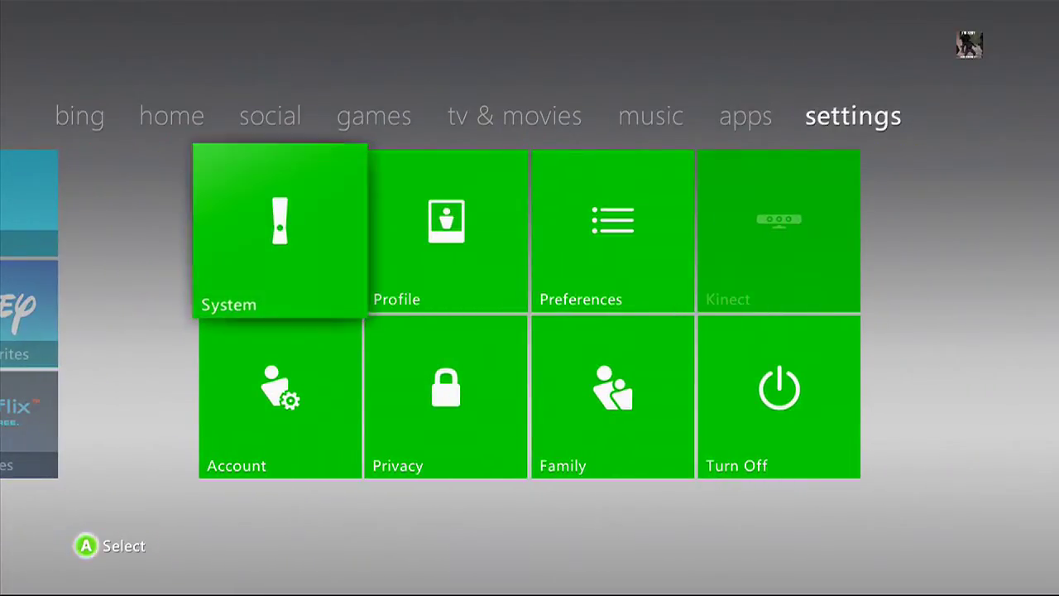
pyautogui.press('Return')
pyautogui.press('Down')
pyautogui.press('Down')
pyautogui.press('Return')
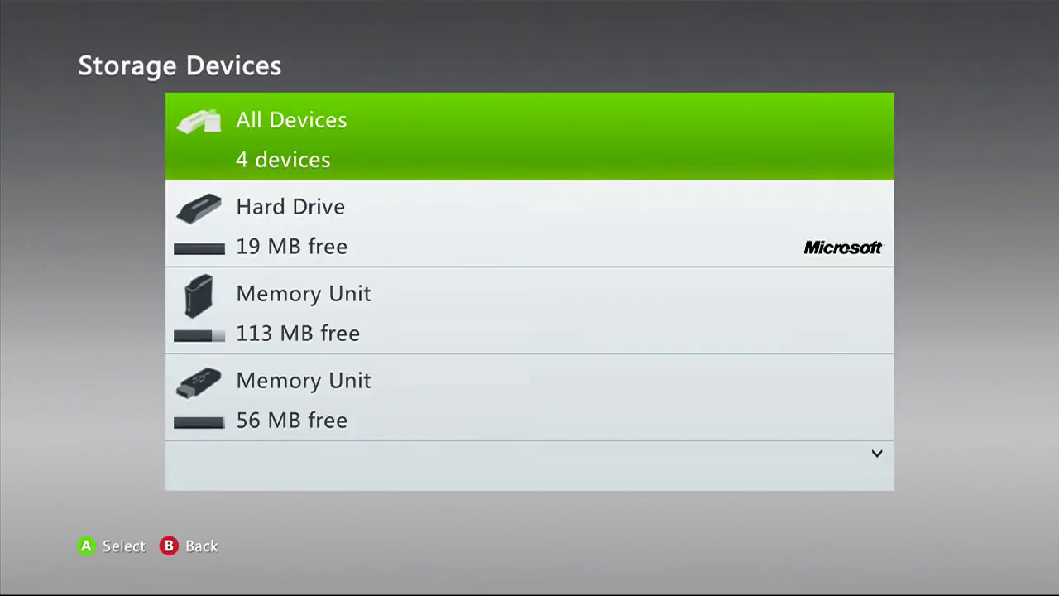
# Open the 56 MB memory unit and look over its Games and Apps and Profiles categories.
pyautogui.press('Down')
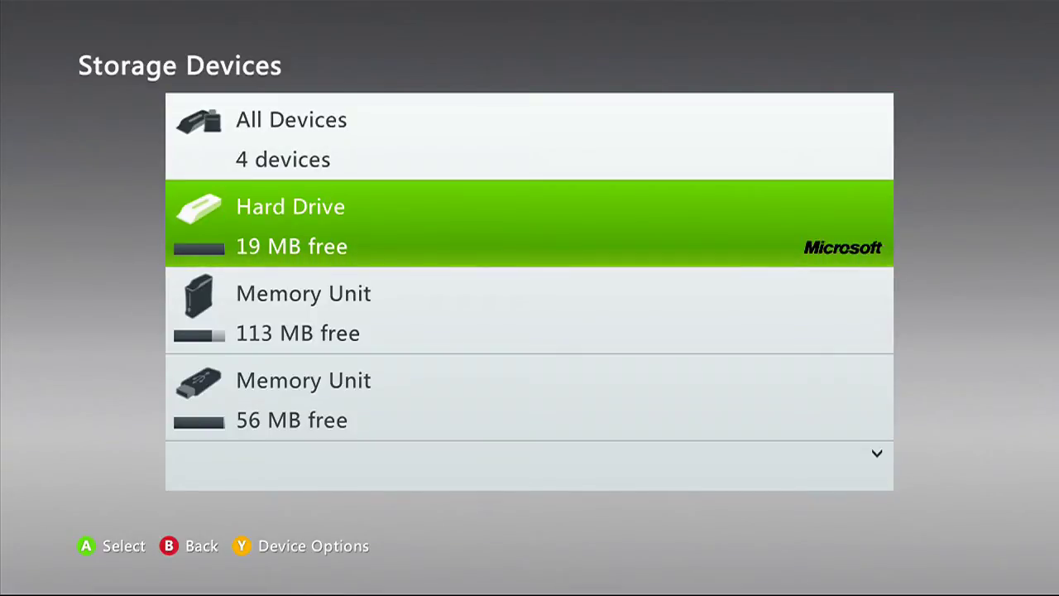
pyautogui.press('Down')
pyautogui.press('Down')
pyautogui.press('Up')
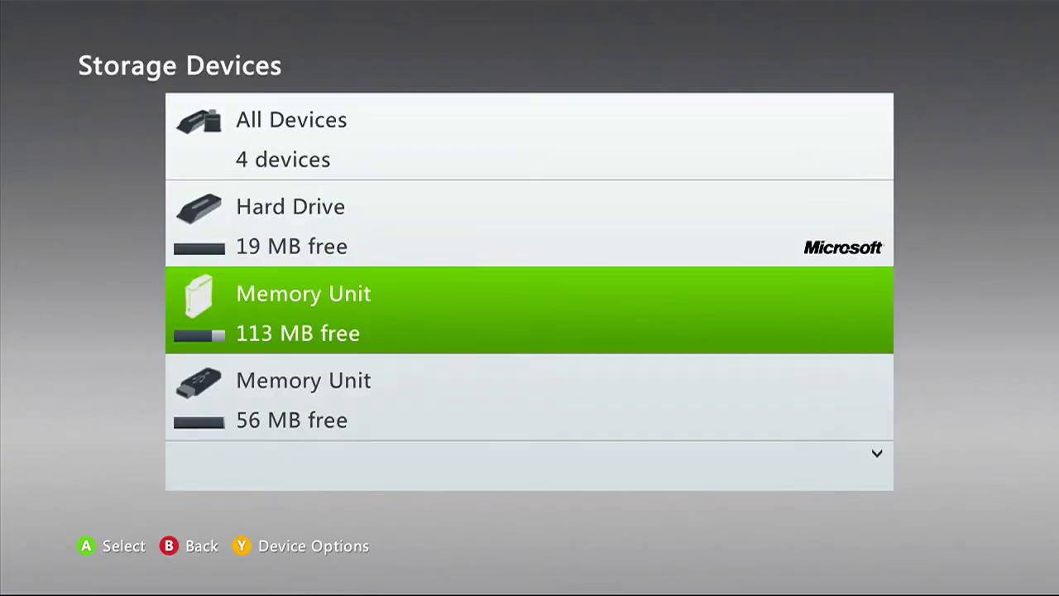
pyautogui.press('Down')
pyautogui.press('Down')
pyautogui.press('Up')
pyautogui.press('Up')
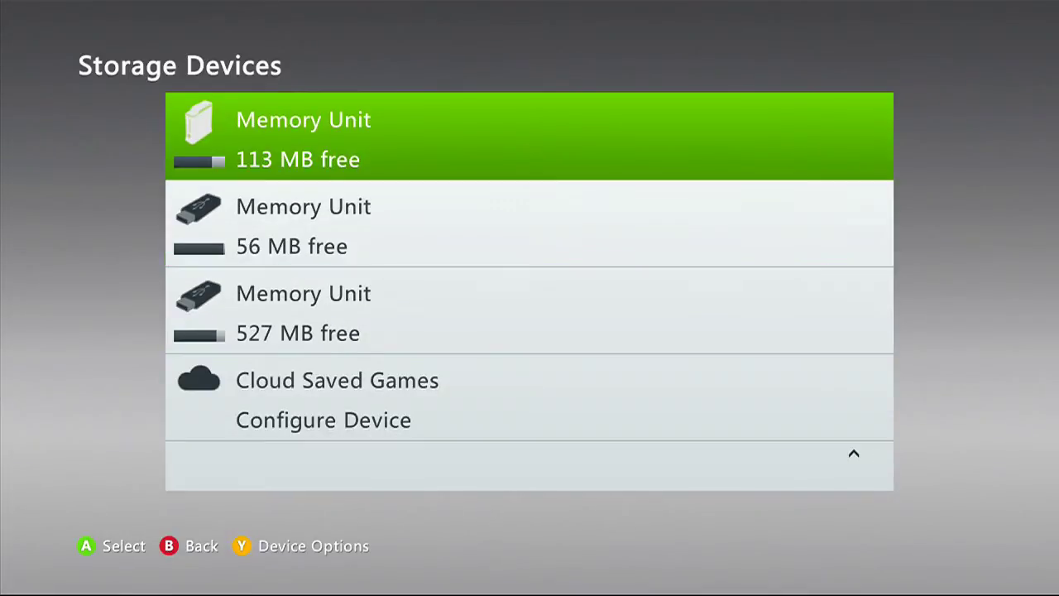
pyautogui.press('Up')
pyautogui.press('Down')
pyautogui.press('Down')
pyautogui.press('Return')
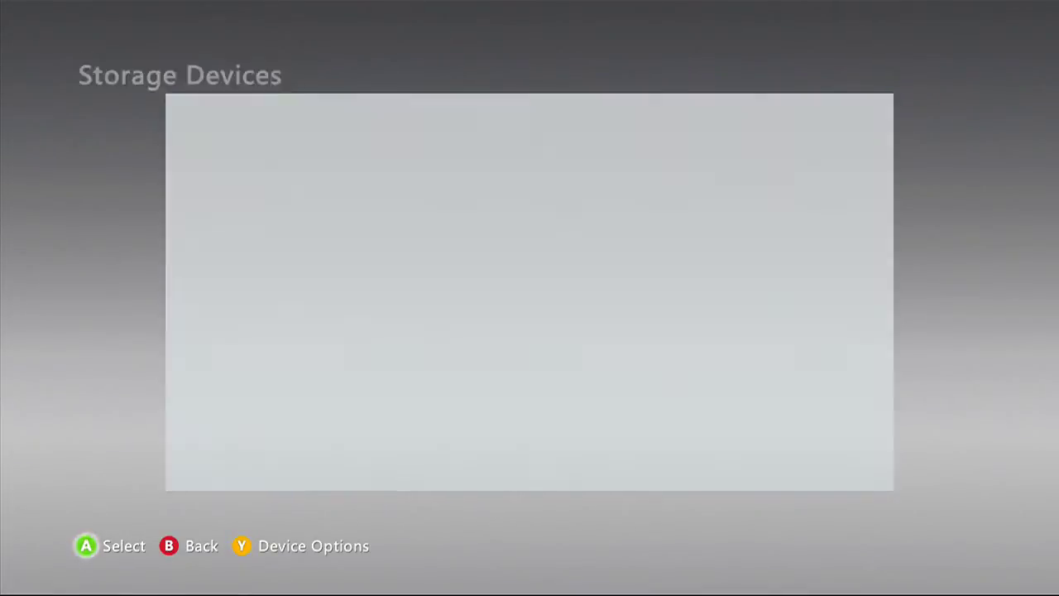
pyautogui.press('Down')
pyautogui.press('Up')
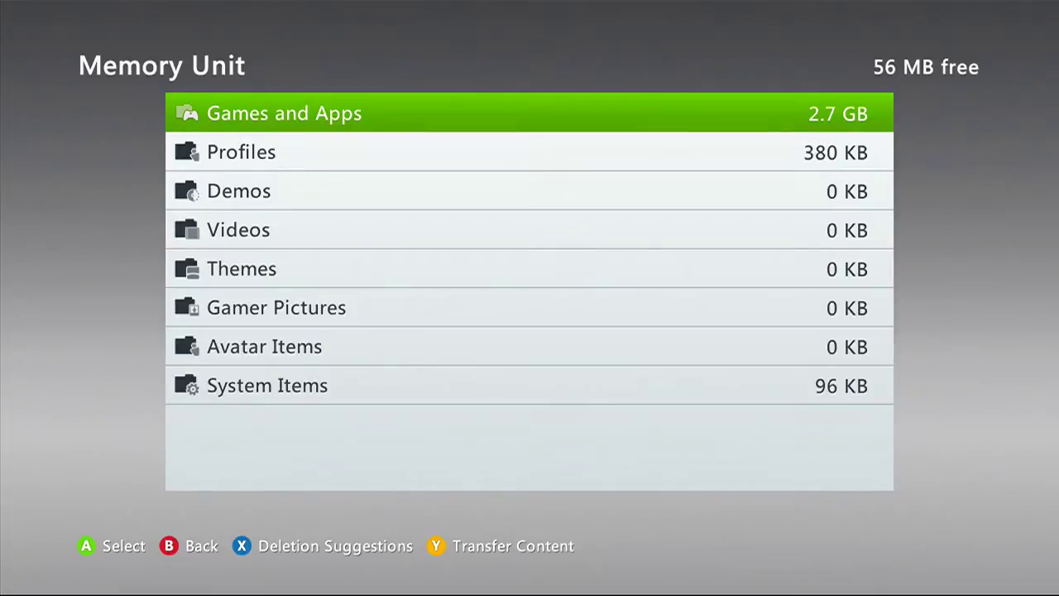
# Back out through the storage devices list to the System Settings menu.
pyautogui.press('Escape')
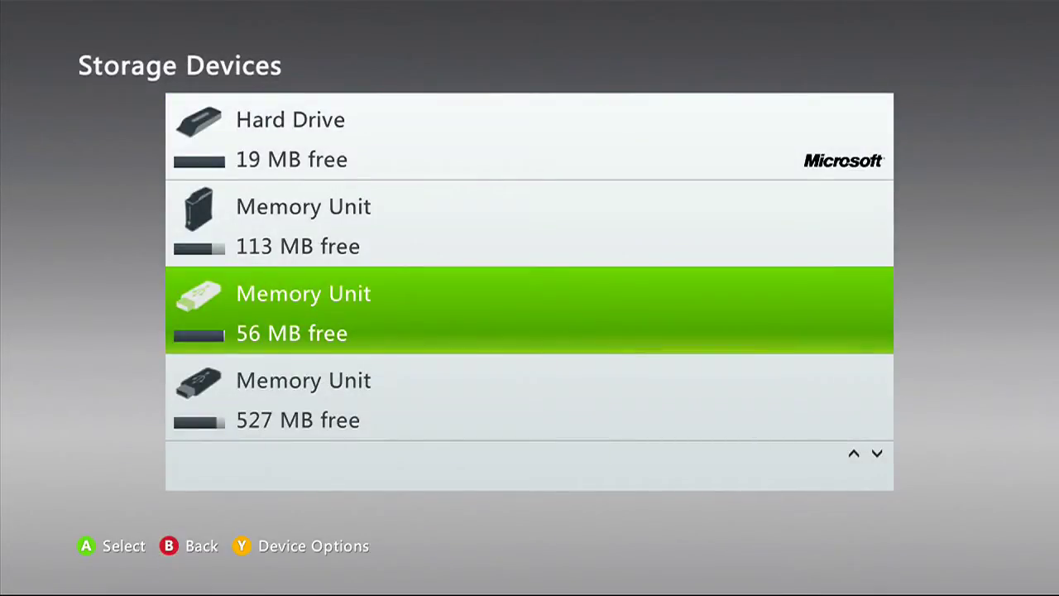
pyautogui.press('Down')
pyautogui.press('Up')
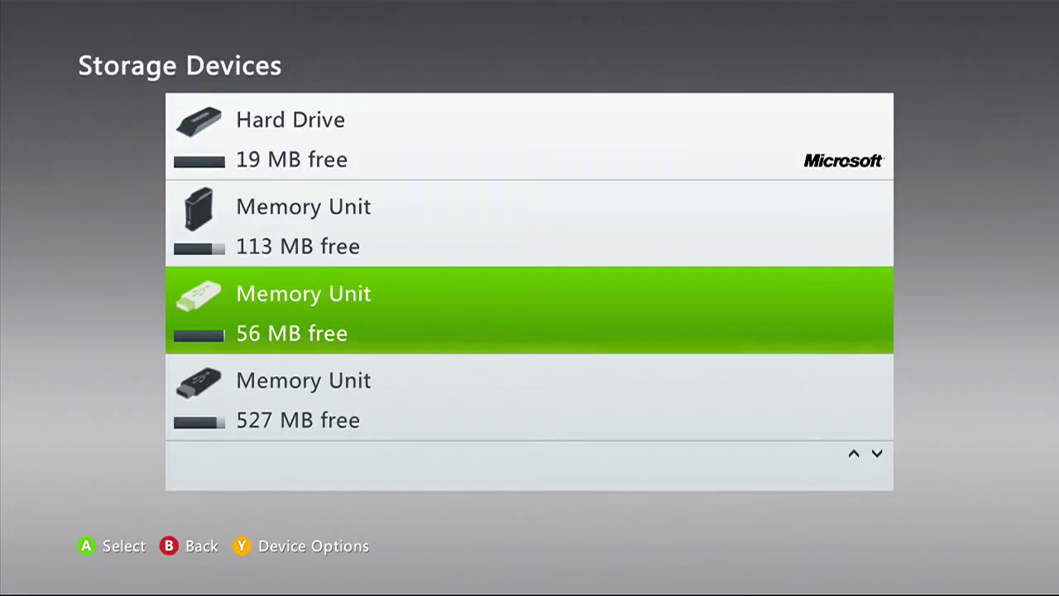
pyautogui.press('Down')
pyautogui.press('Up')
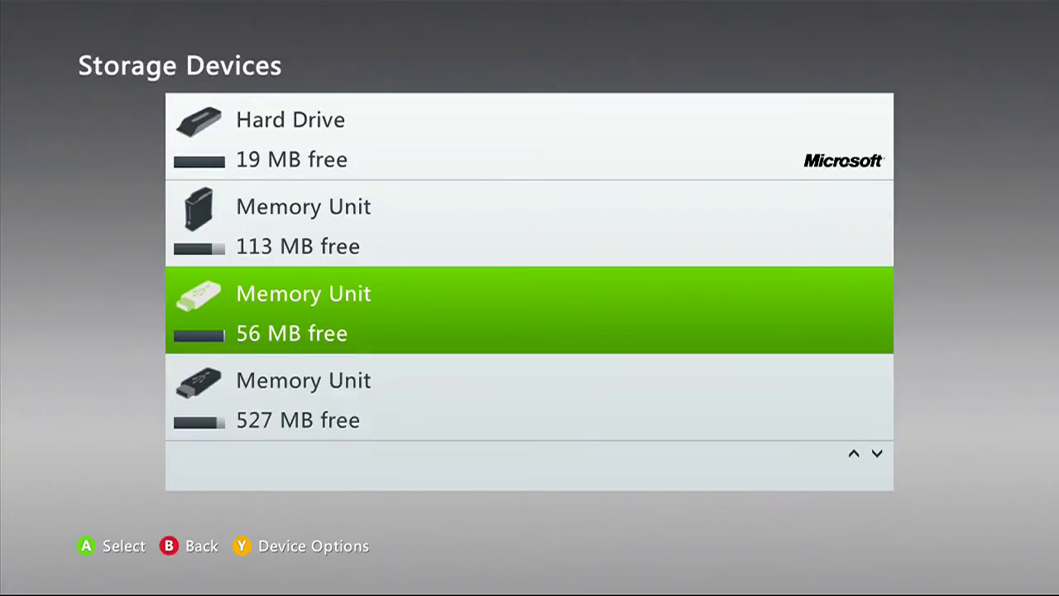
pyautogui.press('Up')
pyautogui.press('Escape')
# Open the hard drive's Games and Apps and view Minecraft's stored items.
pyautogui.press('Return')
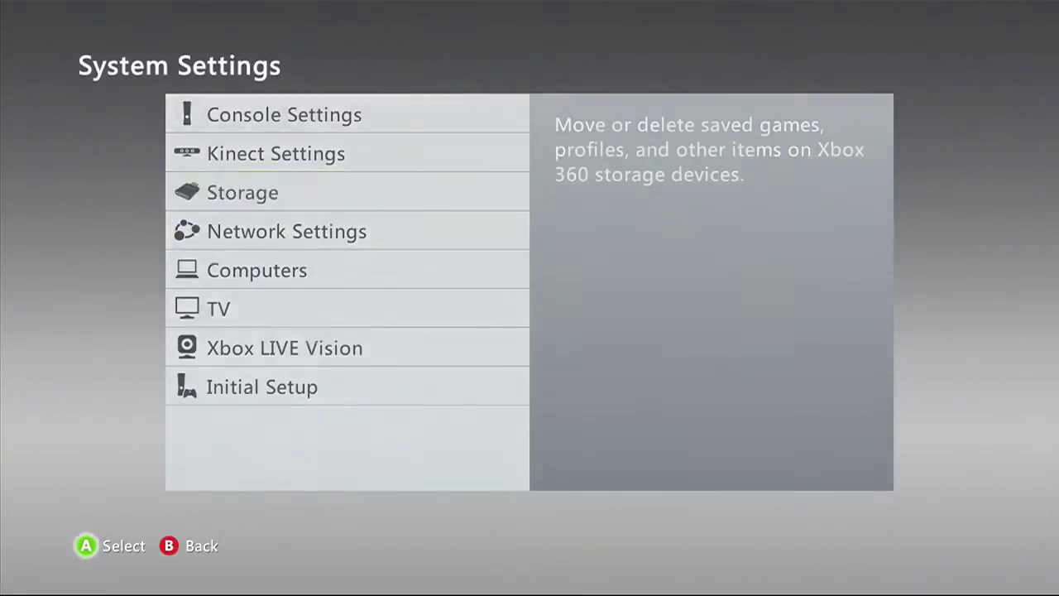
pyautogui.press('Up')
pyautogui.press('Up')
pyautogui.press('Up')
pyautogui.press('Return')
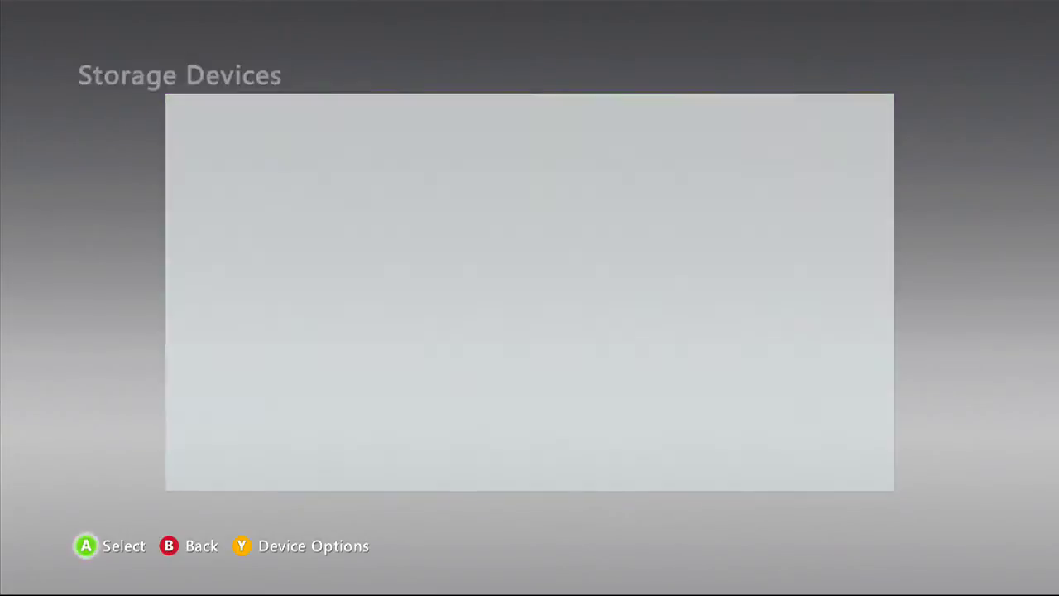
pyautogui.press('Return')
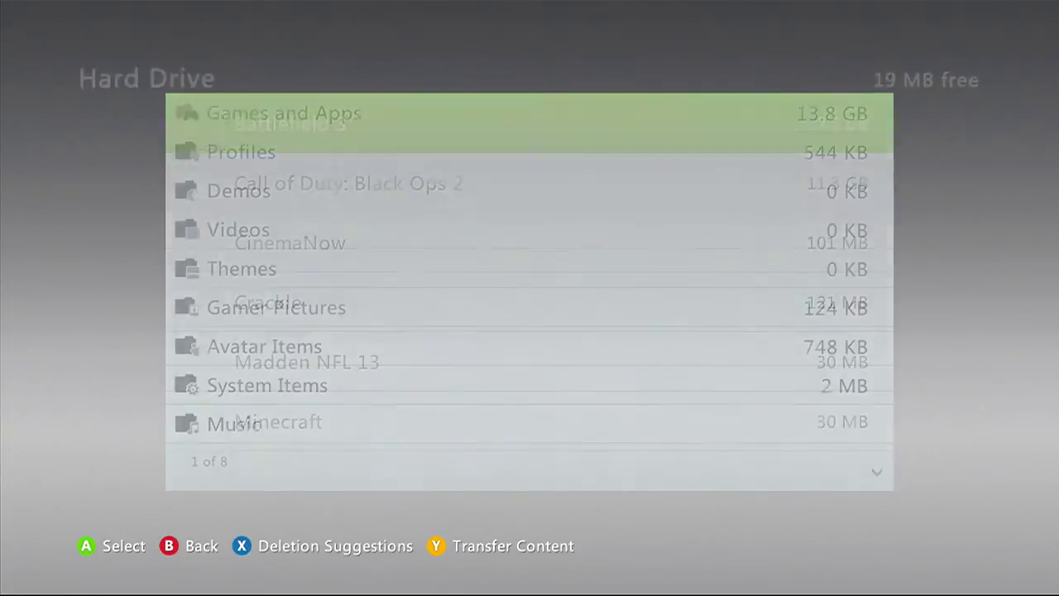
pyautogui.press('Down')
pyautogui.press('Down')
pyautogui.press('Down')
pyautogui.press('Down')
pyautogui.press('Down')
pyautogui.press('Return')
# Select the Minecraft Title Update and choose Move.
pyautogui.press('Down')
pyautogui.press('Up')
pyautogui.press('Escape')
pyautogui.press('Down')
pyautogui.press('Down')
pyautogui.press('Up')
pyautogui.press('Up')
pyautogui.press('Return')
pyautogui.press('Down')
pyautogui.press('Return')
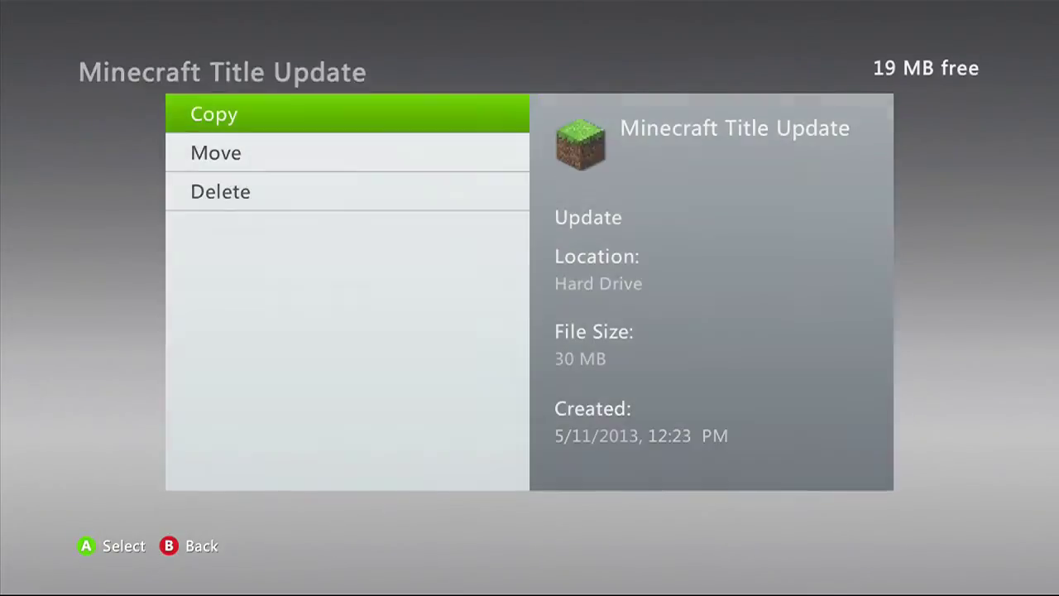
pyautogui.press('Down')
pyautogui.press('Escape')
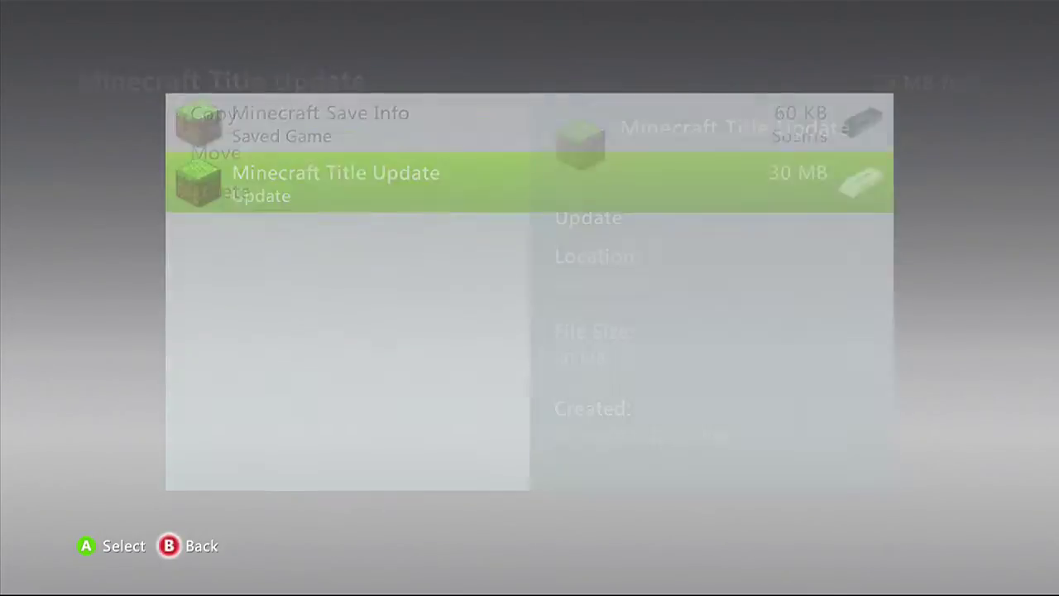
pyautogui.press('Return')
pyautogui.press('Down')
pyautogui.press('Return')
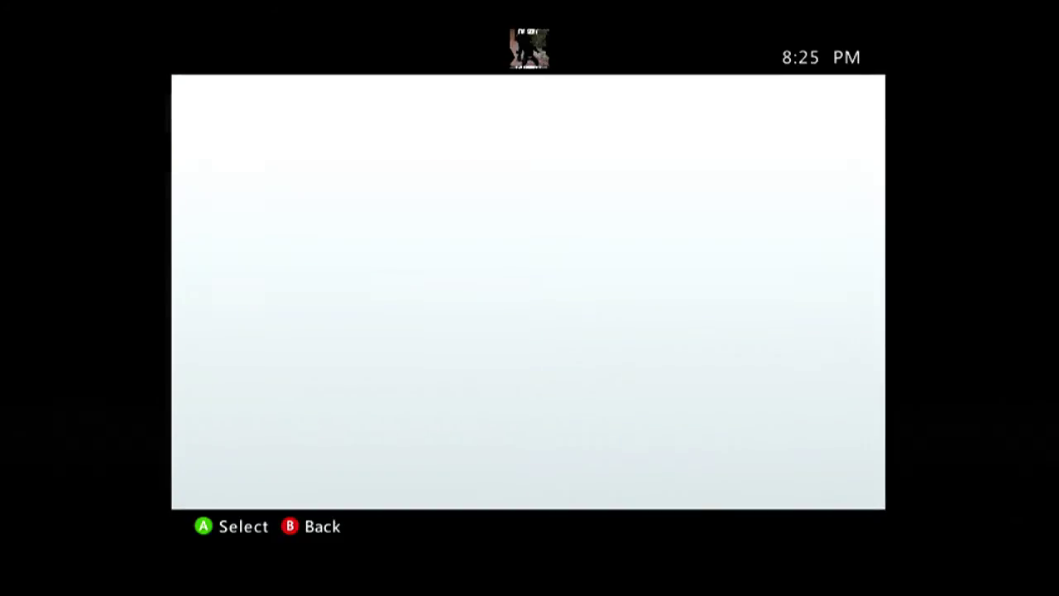
# Cancel the Title Update move and return to the storage devices list.
pyautogui.press('Down')
pyautogui.press('Down')
pyautogui.press('Down')
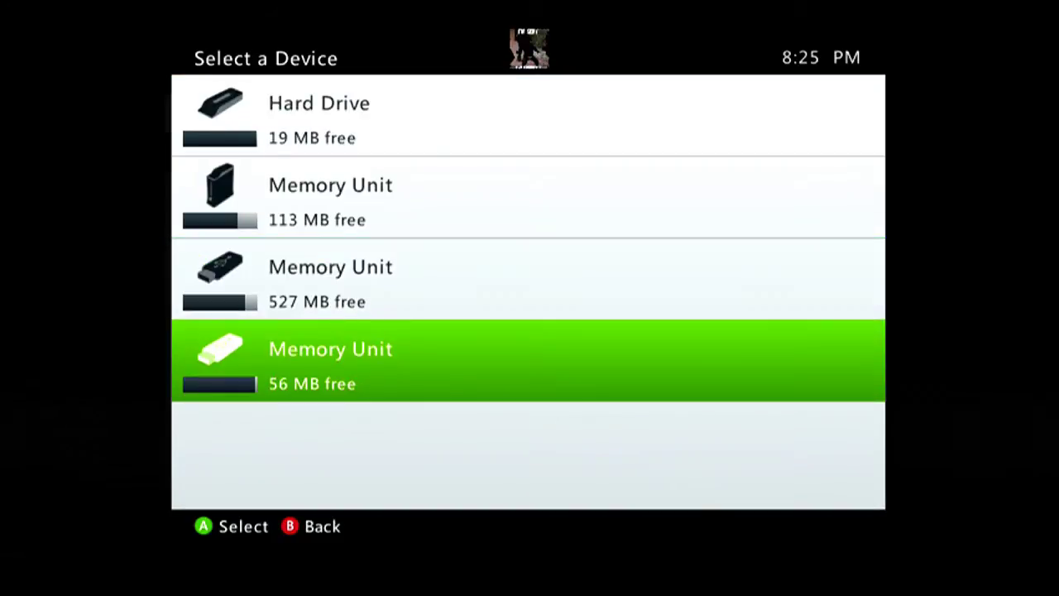
pyautogui.press('Escape')
pyautogui.press('Escape')
pyautogui.press('Escape')
pyautogui.press('Escape')
pyautogui.press('Down')
pyautogui.press('Down')
pyautogui.press('Escape')
# Open the 527 MB memory unit's Games and Apps > Minecraft saved games.
pyautogui.press('Down')
pyautogui.press('Down')
pyautogui.press('Down')
pyautogui.press('Down')
pyautogui.press('Up')
pyautogui.press('Return')
pyautogui.press('Down')
pyautogui.press('Up')
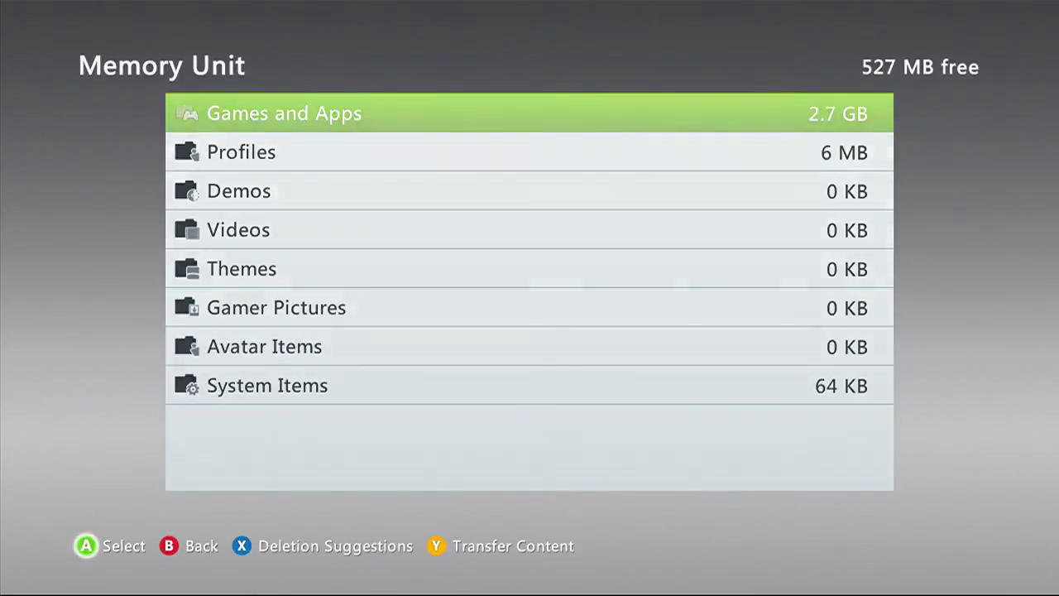
pyautogui.press('Return')
pyautogui.press('Down')
pyautogui.press('Down')
pyautogui.press('Down')
# Browse the four Minecraft saves, ending on SAVE THE TESTIFICATE.
pyautogui.press('Down')
pyautogui.press('Return')
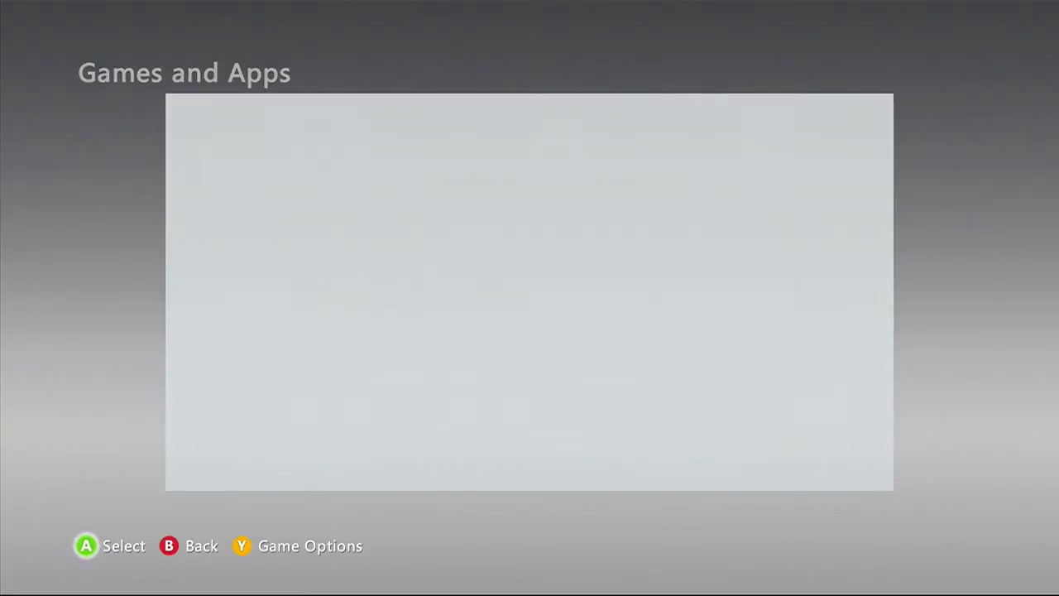
pyautogui.press('Down')
pyautogui.press('Up')
pyautogui.press('Down')
pyautogui.press('Down')
pyautogui.press('Down')
pyautogui.press('Up')
pyautogui.press('Up')
pyautogui.press('Down')
pyautogui.press('Down')
pyautogui.press('Up')
pyautogui.press('Up')
pyautogui.press('Down')
pyautogui.press('Up')
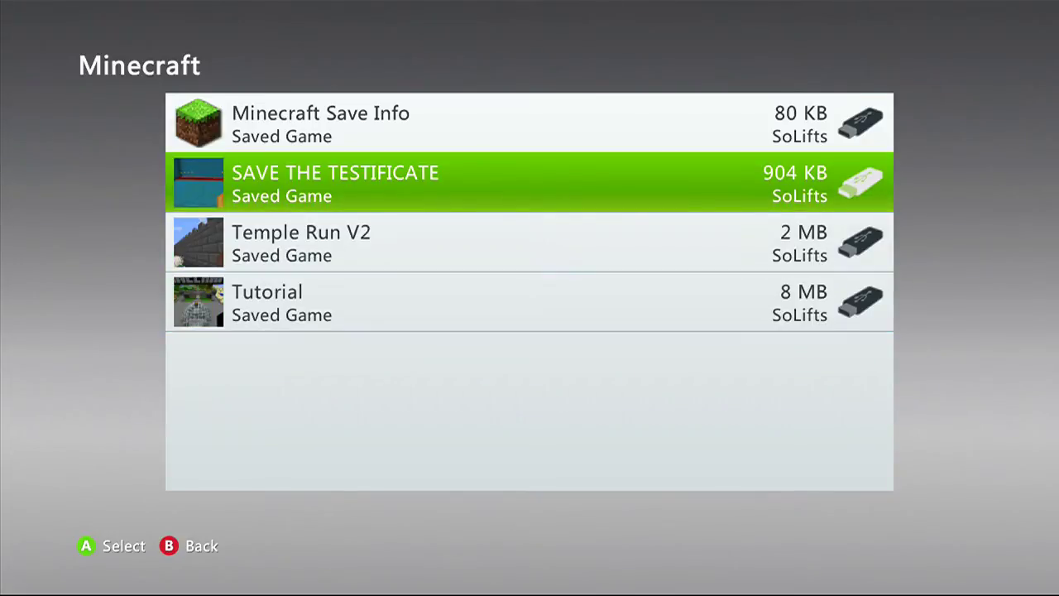
# Highlight the Temple Run V2 save, then return to the Games and Apps list.
pyautogui.press('Down')
pyautogui.press('Up')
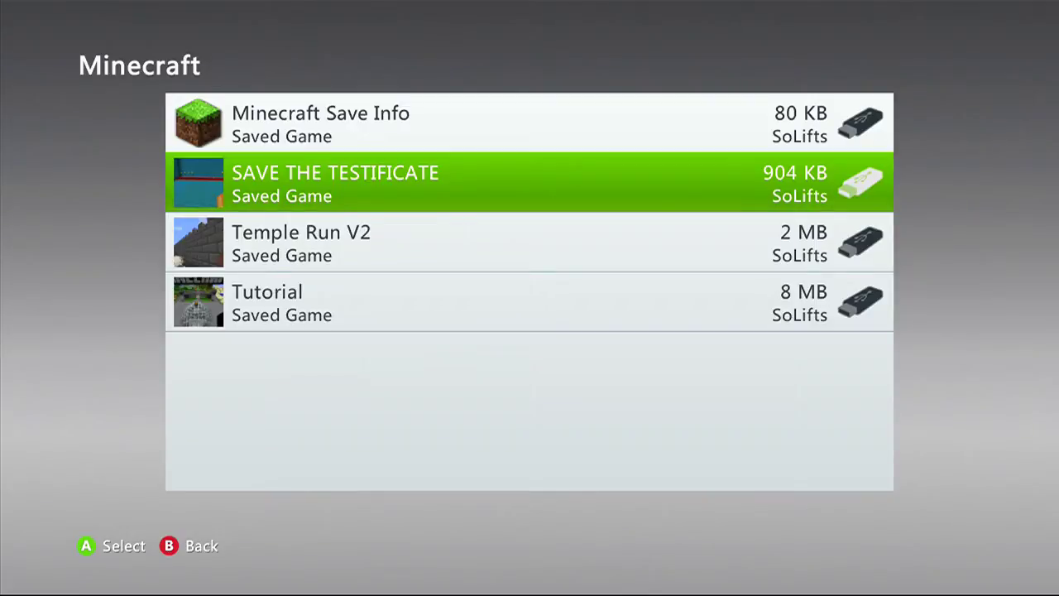
pyautogui.press('Down')
pyautogui.press('Down')
pyautogui.press('Up')
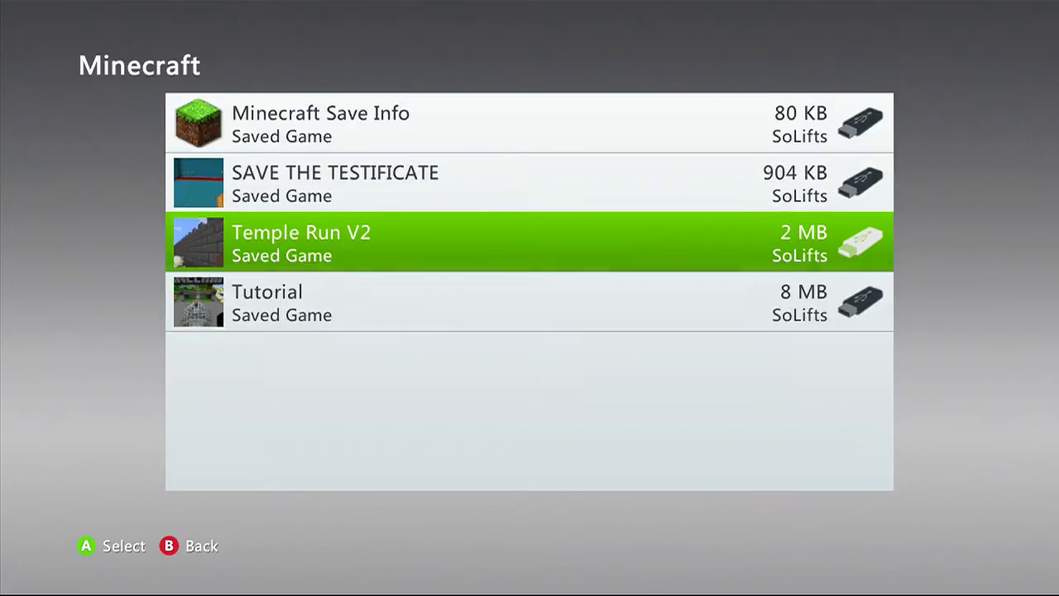
pyautogui.press('Escape')
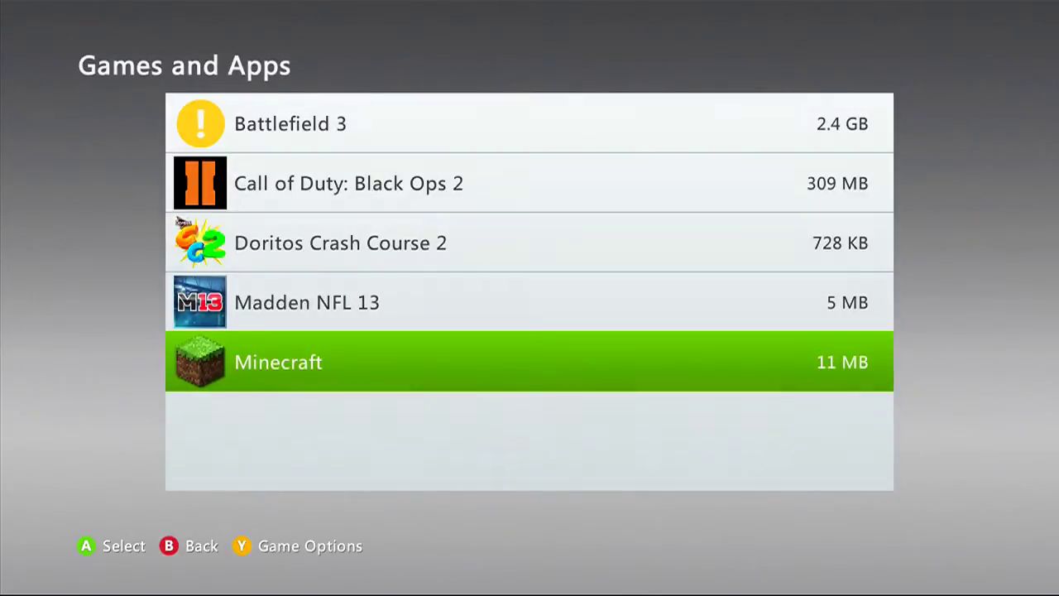
# Look over the games on the stick and back out to the memory unit overview.
pyautogui.press('Up')
pyautogui.press('Down')
pyautogui.press('Up')
pyautogui.press('Down')
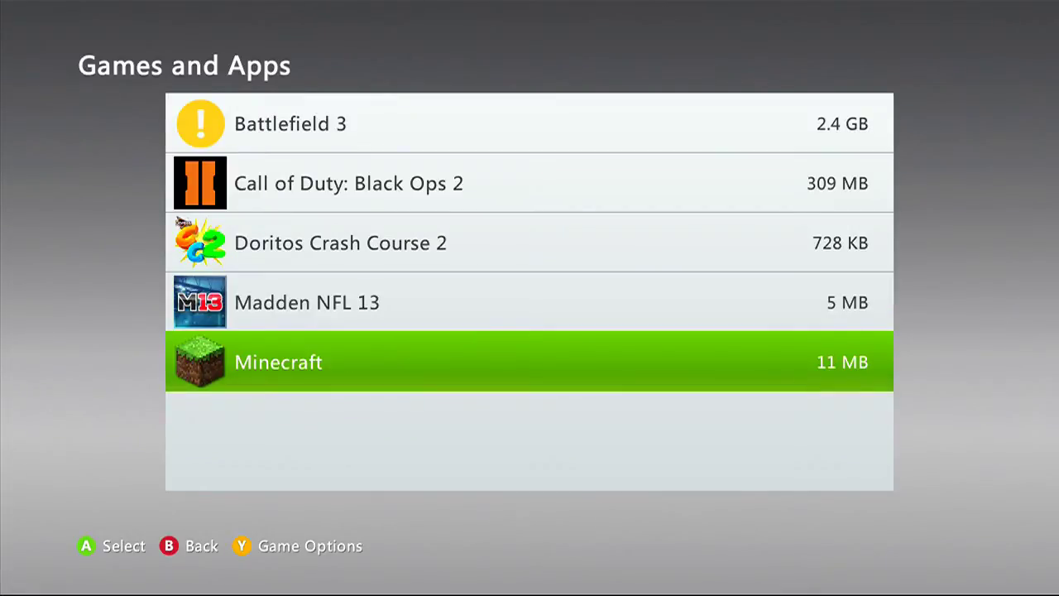
pyautogui.press('Escape')
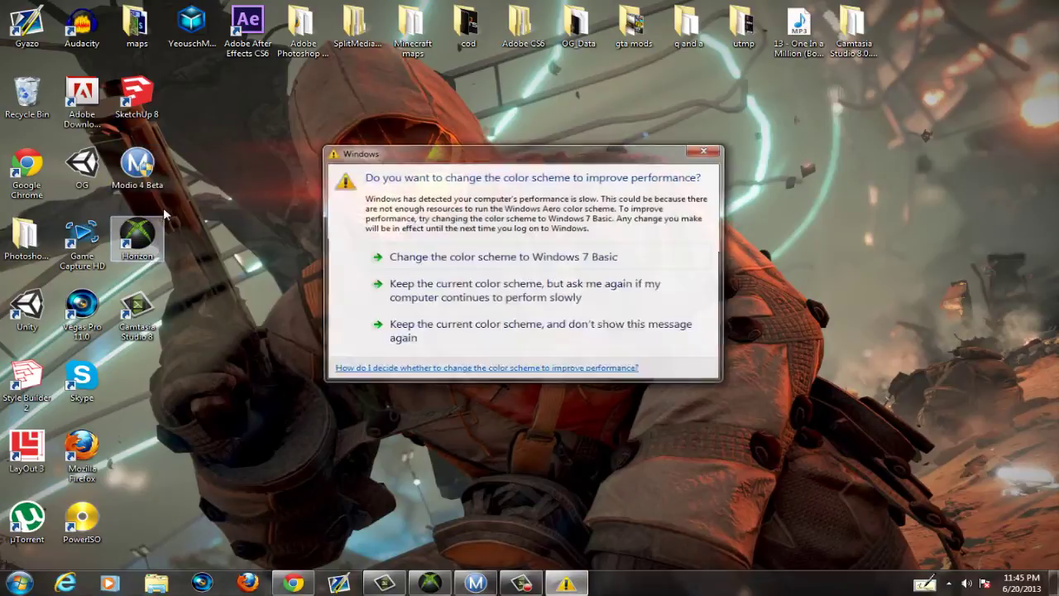
# Close the color scheme prompt and restore Horizon from the taskbar.
pyautogui.click(706, 151)
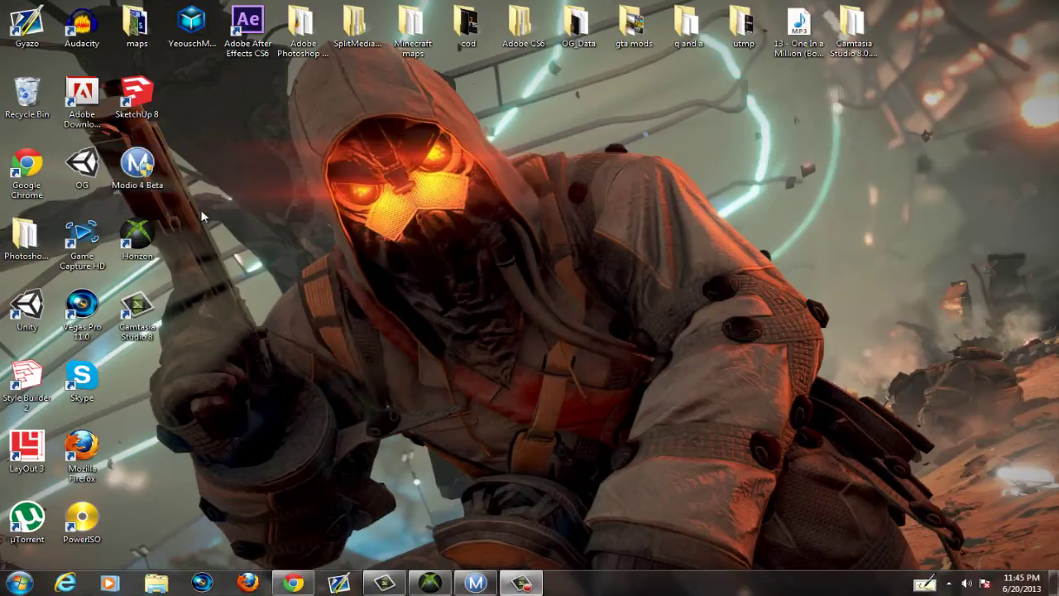
pyautogui.click(430, 582)
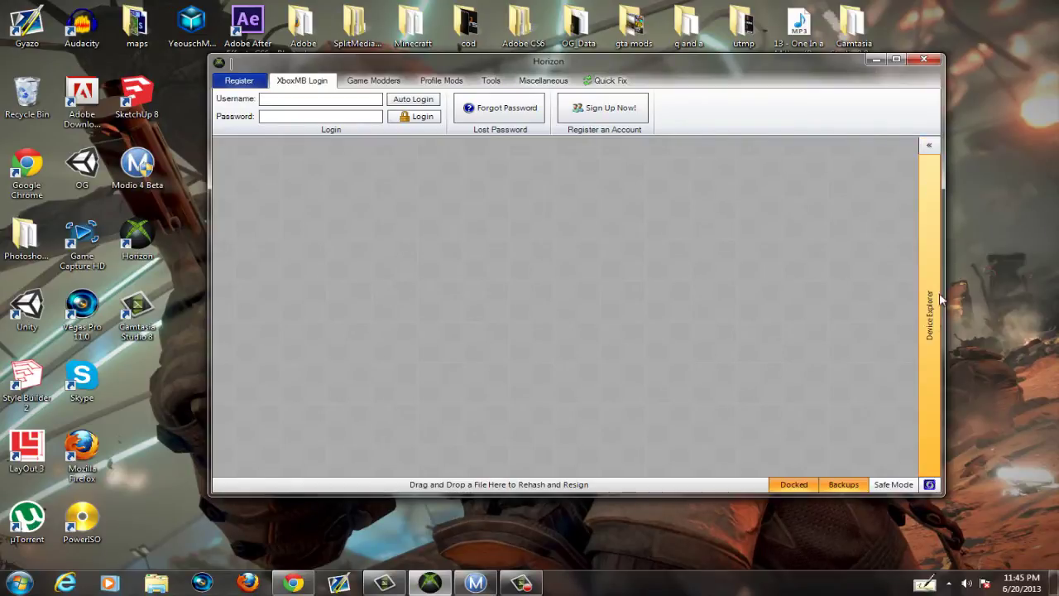
# Expand Device Explorer through Flash Drive > Games > Minecraft to list its saves.
pyautogui.click(929, 144)
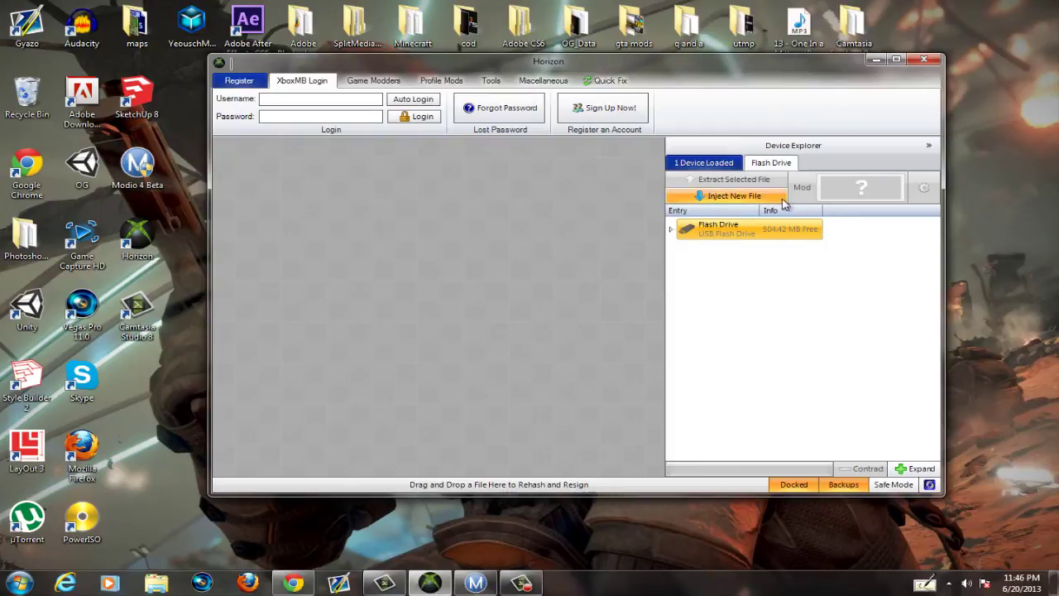
pyautogui.doubleClick(741, 234)
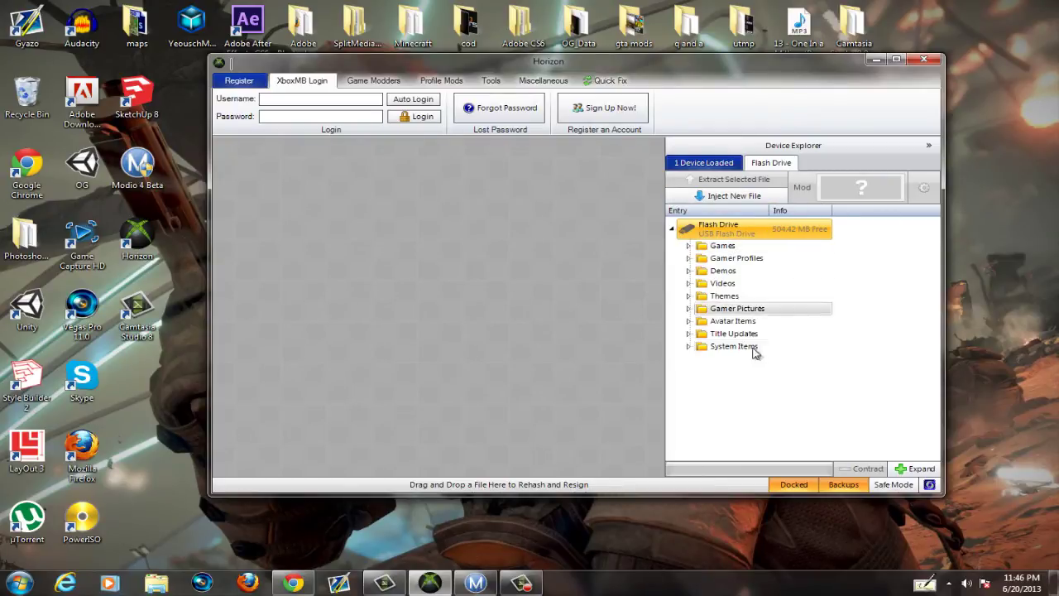
pyautogui.doubleClick(732, 247)
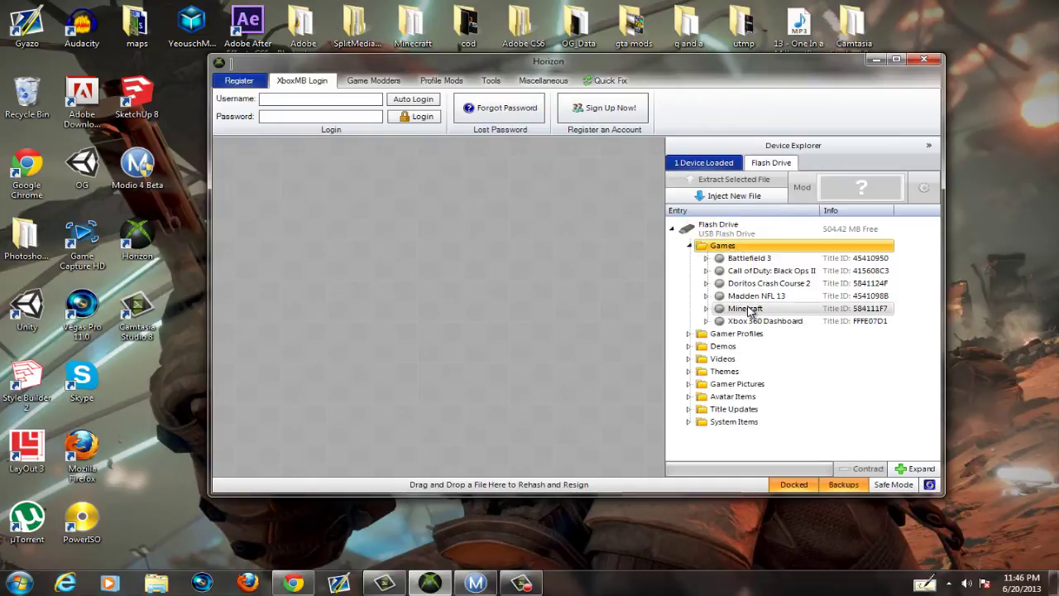
pyautogui.doubleClick(748, 309)
pyautogui.scroll(-3, 817, 373)
pyautogui.scroll(3, 817, 373)
pyautogui.scroll(-5, 803, 372)
pyautogui.scroll(2, 803, 373)
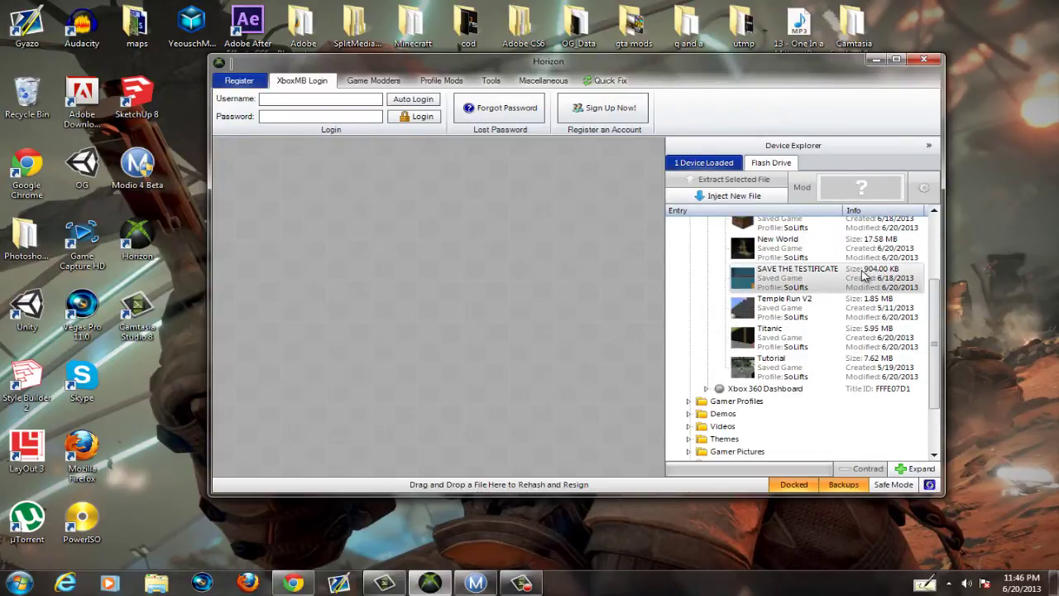
# Choose Extract File on the Temple Run V2 save.
pyautogui.click(797, 313)
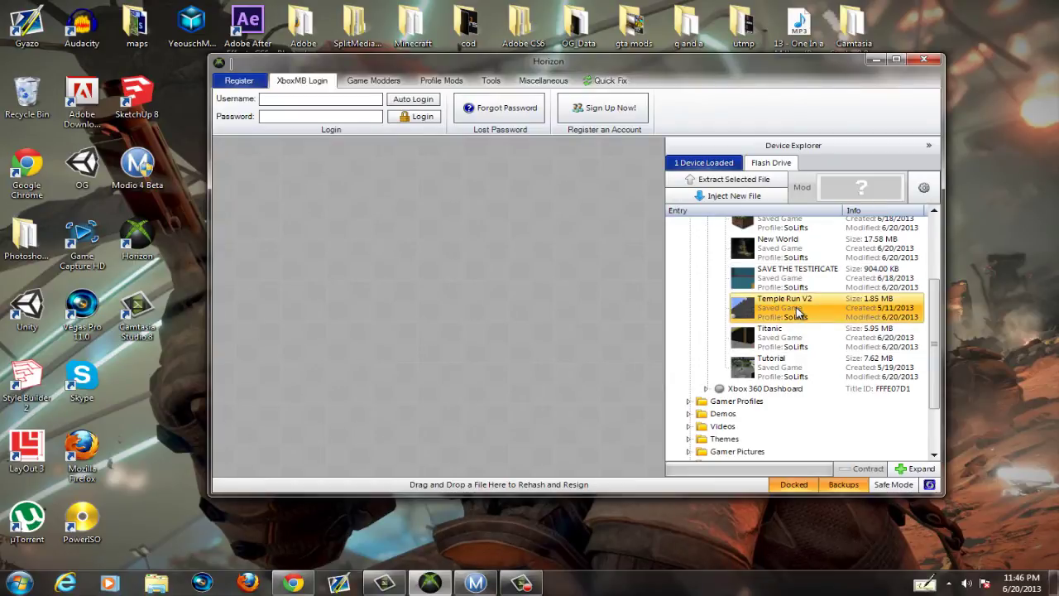
pyautogui.rightClick(797, 313)
pyautogui.click(844, 318)
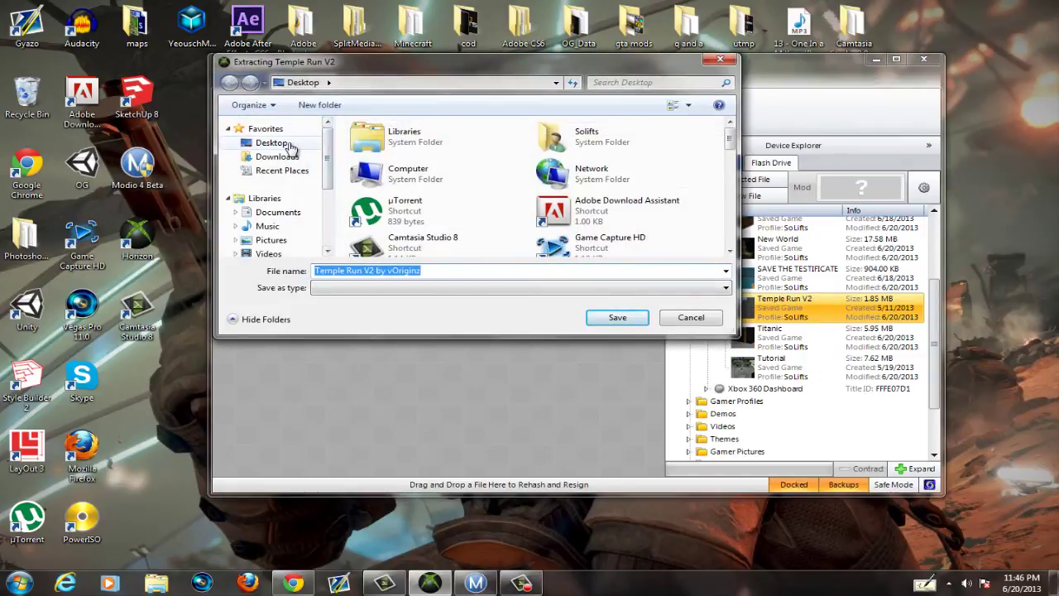
# Save the extract to Desktop as 'Temple Run V2 by vOriginz' and confirm the success message.
pyautogui.click(612, 318)
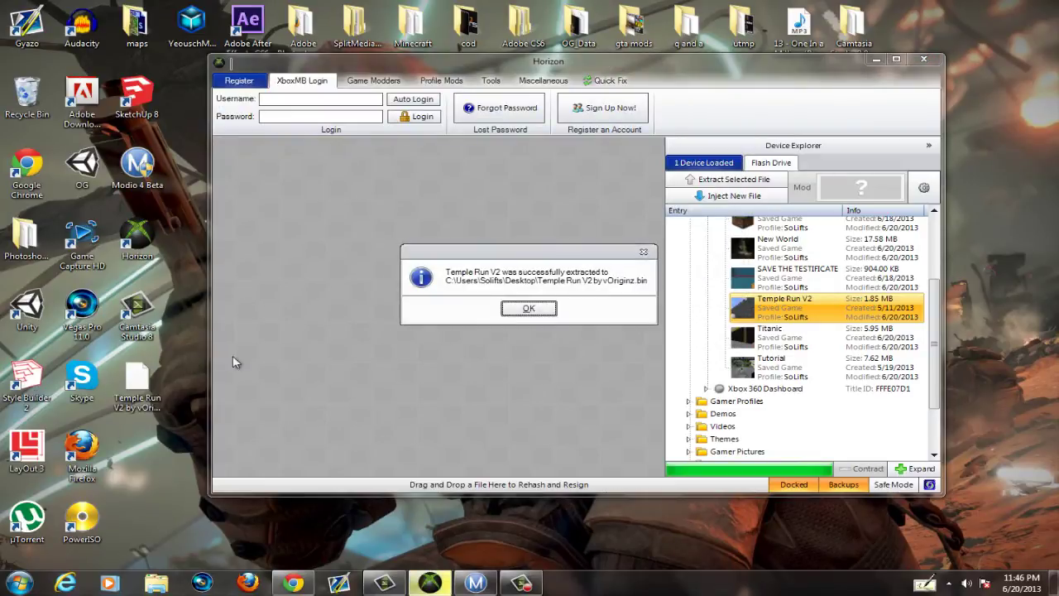
pyautogui.click(529, 308)
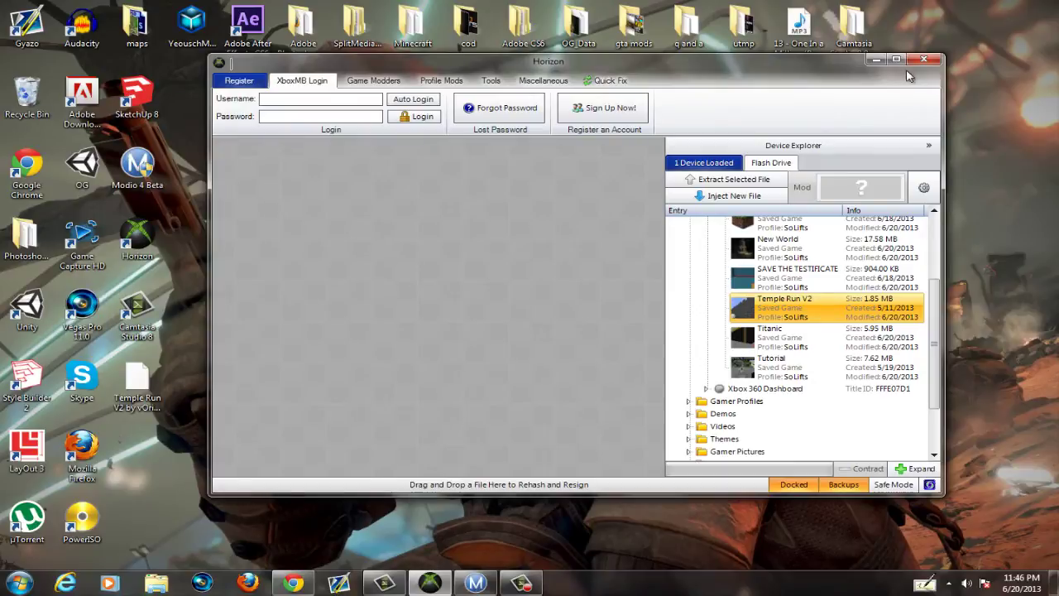
# Close Horizon, reposition Modio, and explore the 3.22 GB USB stick's contents.
pyautogui.click(868, 63)
pyautogui.click(429, 582)
pyautogui.click(925, 61)
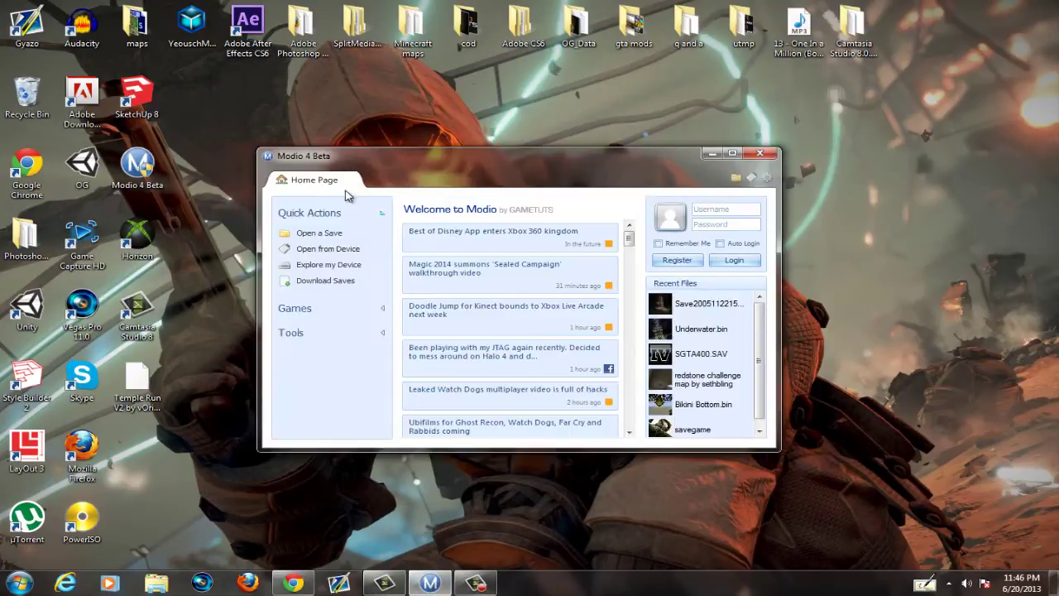
pyautogui.moveTo(481, 163); pyautogui.dragTo(634, 129)
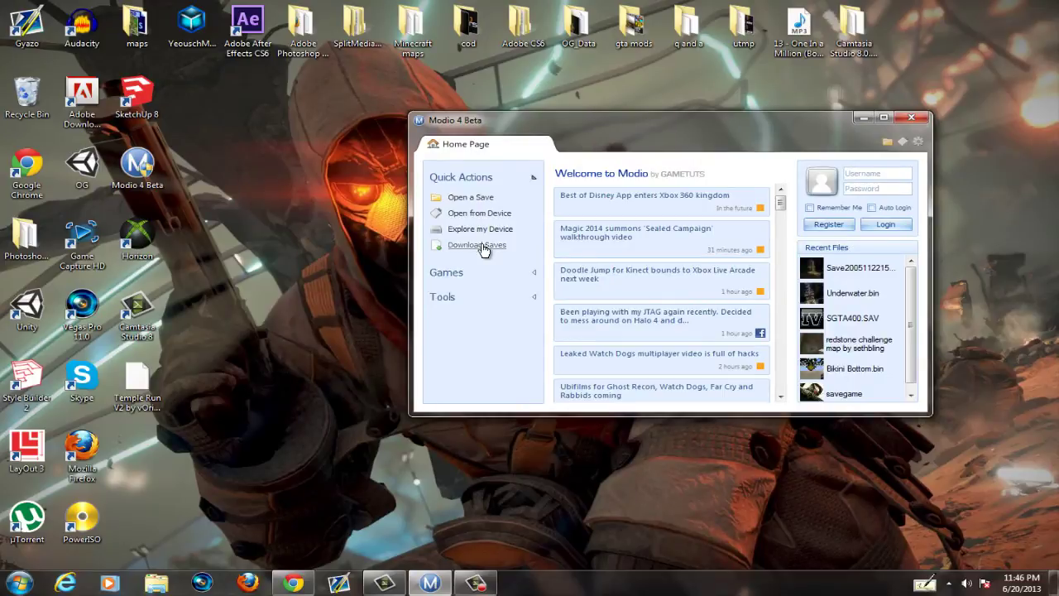
pyautogui.click(478, 231)
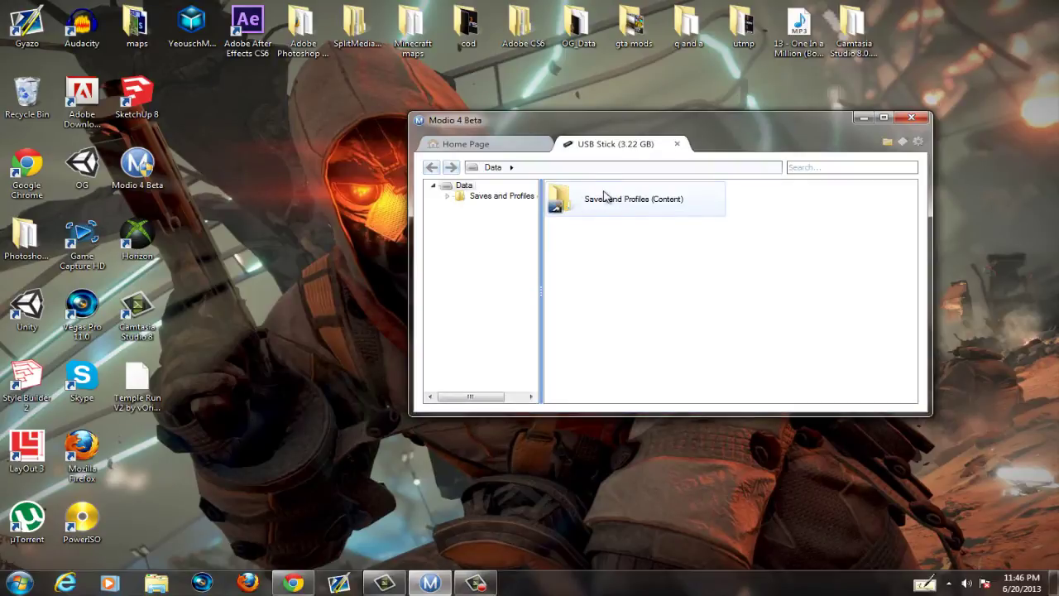
# Drill through the profile folder into Minecraft (584111F7) > Saves (00000001), checking Temple Run V2's actions.
pyautogui.doubleClick(599, 203)
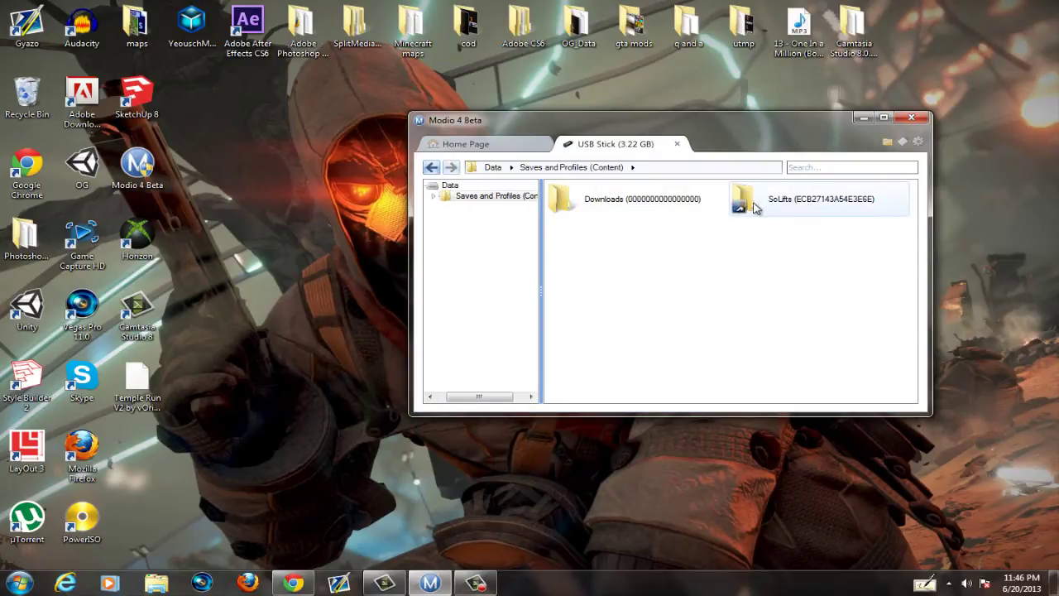
pyautogui.doubleClick(809, 204)
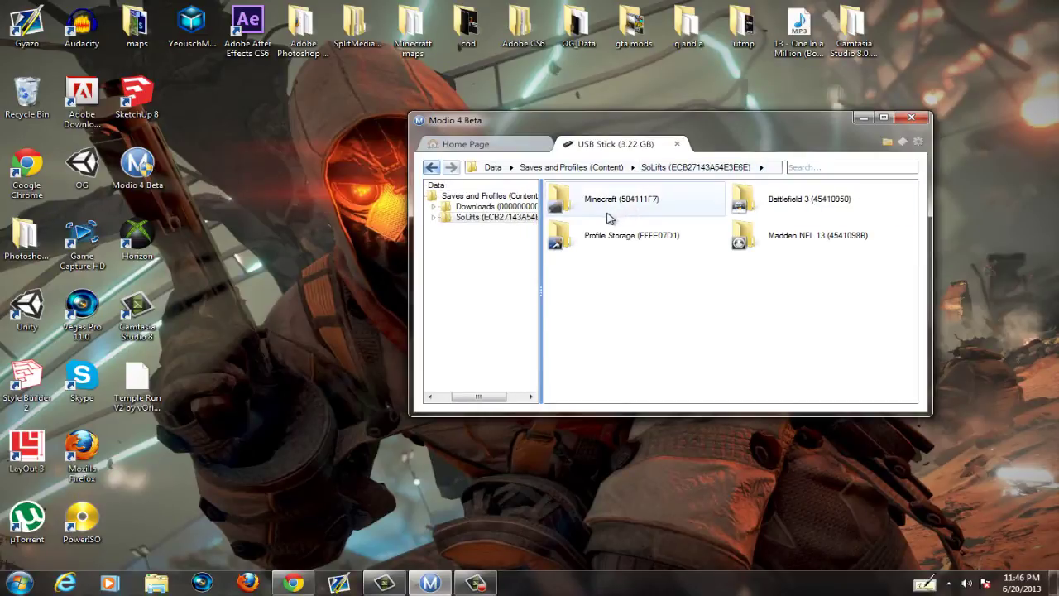
pyautogui.doubleClick(578, 205)
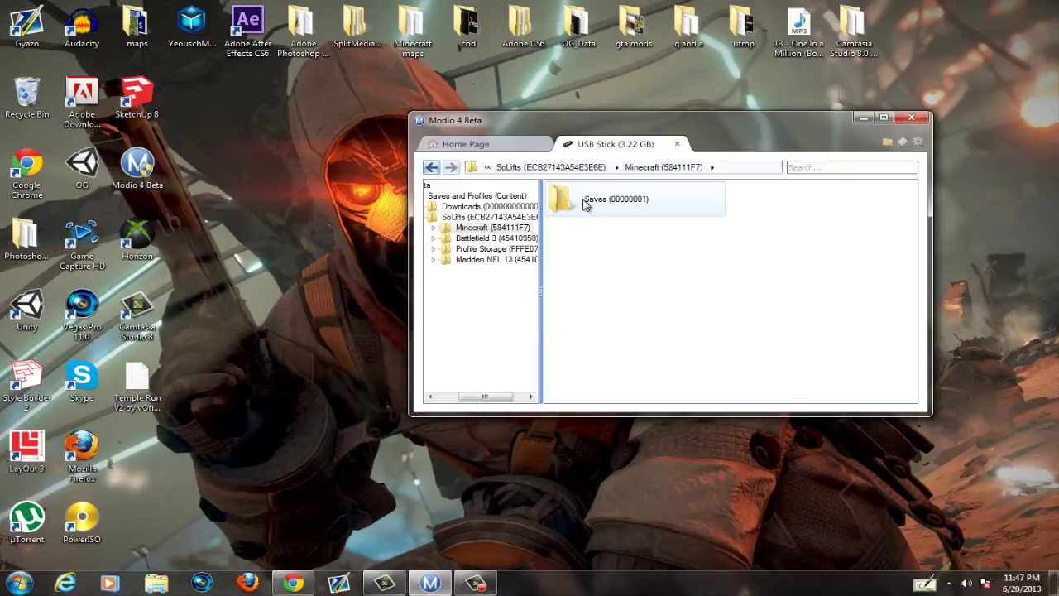
pyautogui.doubleClick(584, 204)
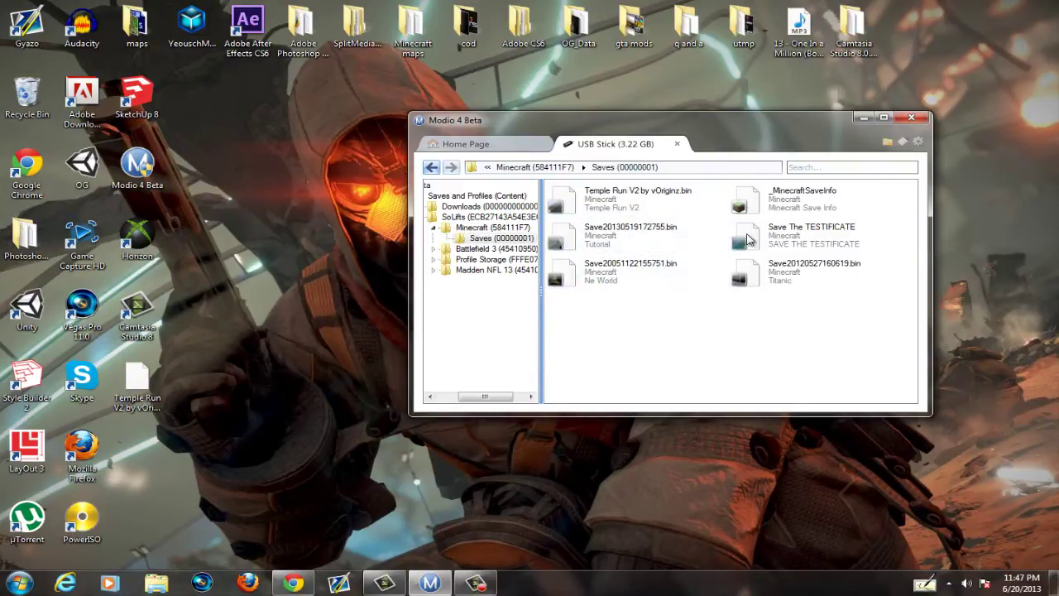
pyautogui.rightClick(629, 201)
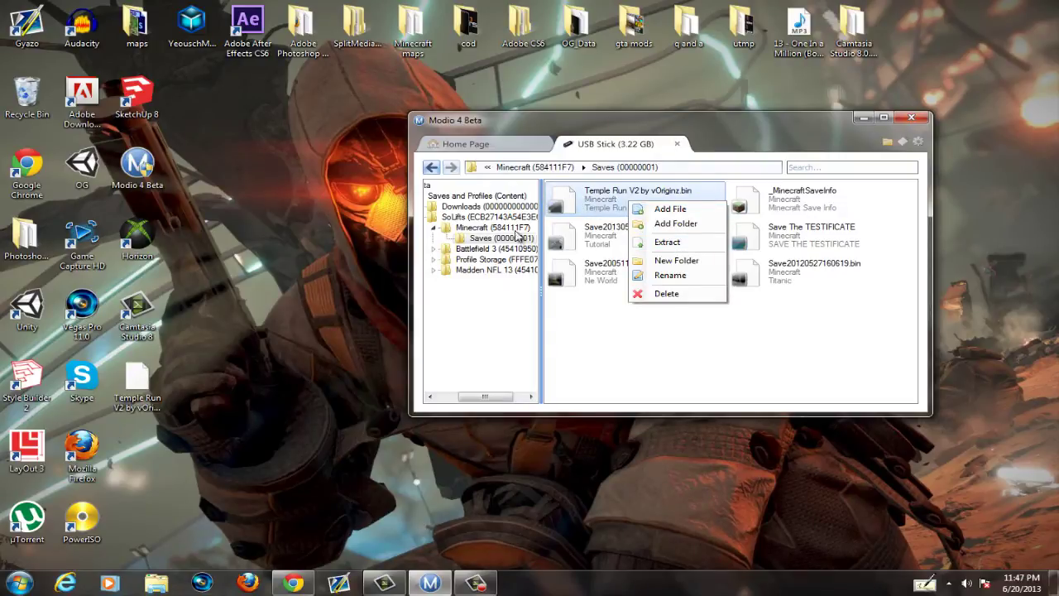
pyautogui.click(566, 282)
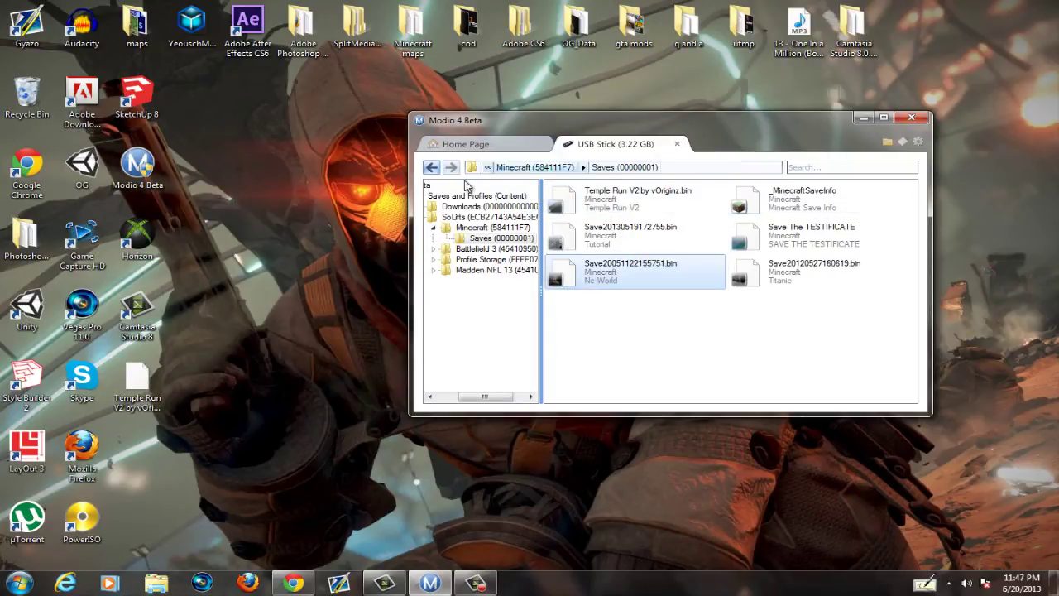